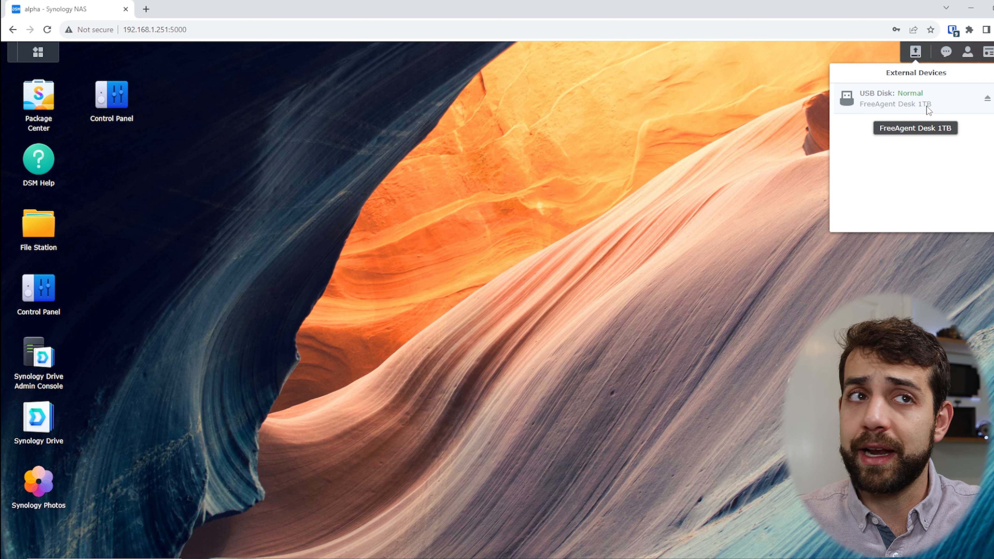
Open the external devices settings in Control Panel and check the connected USB disk's details
left_click(988, 103)
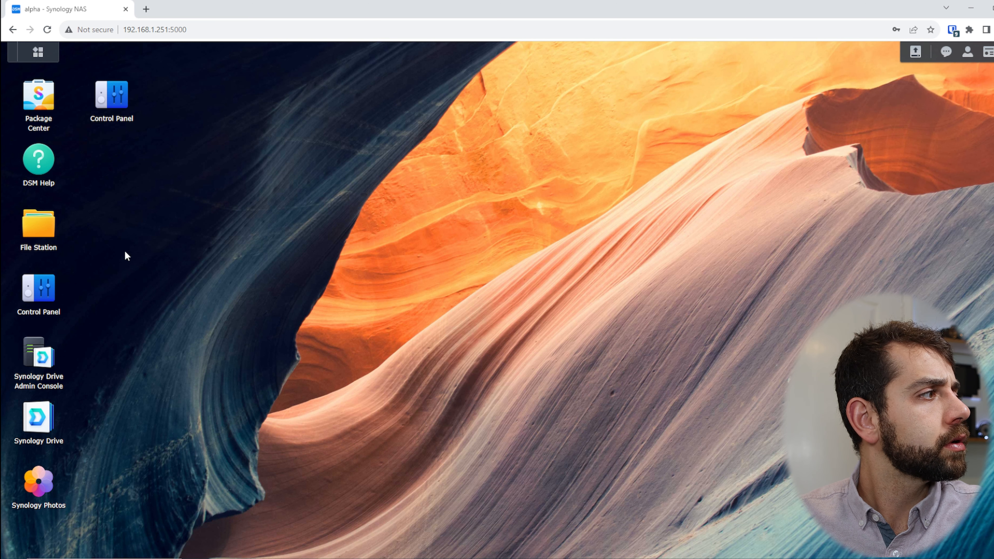
left_click(54, 223)
left_click(36, 193)
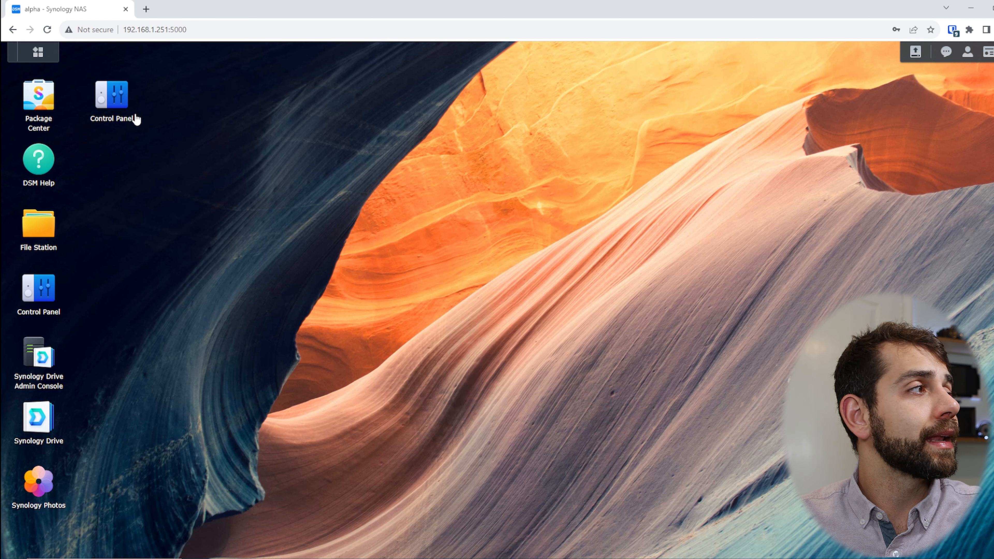
left_click(129, 116)
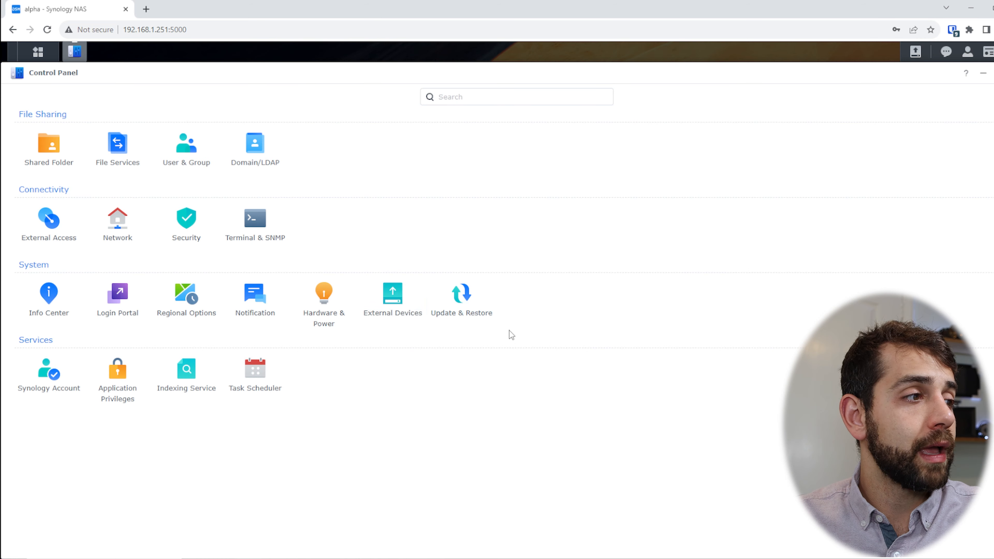
left_click(406, 320)
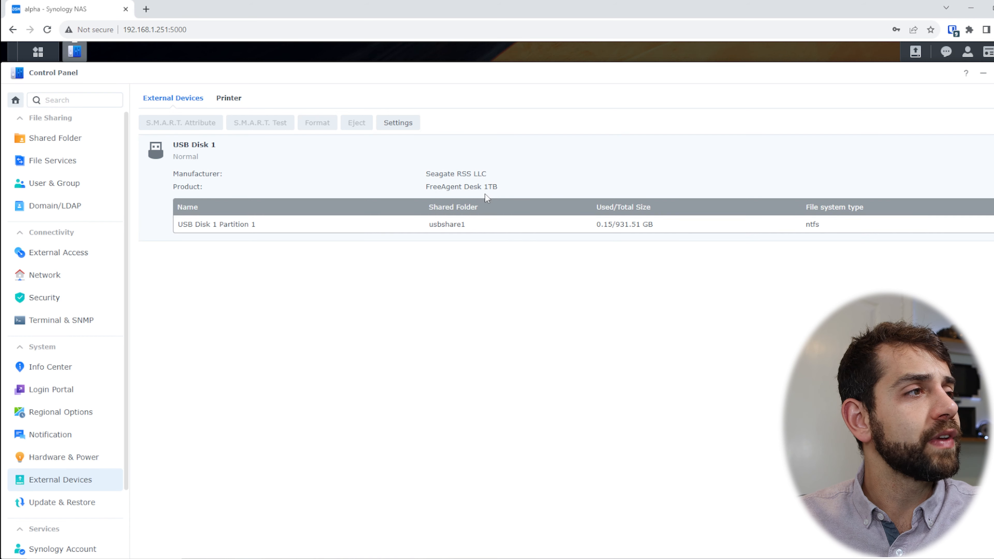
left_click(403, 187)
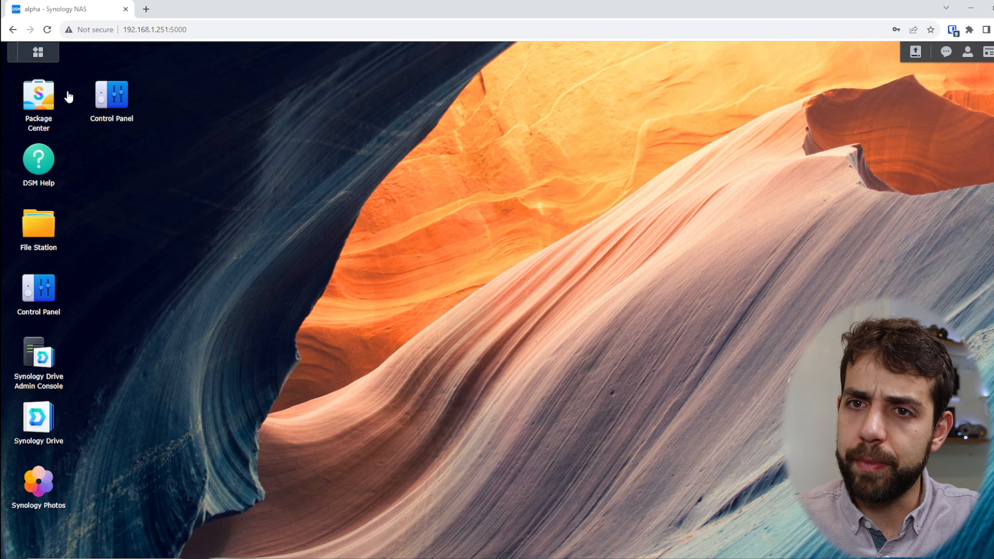
Launch Hyper Backup and choose Folders and Packages as the type for a new backup task
left_click(38, 53)
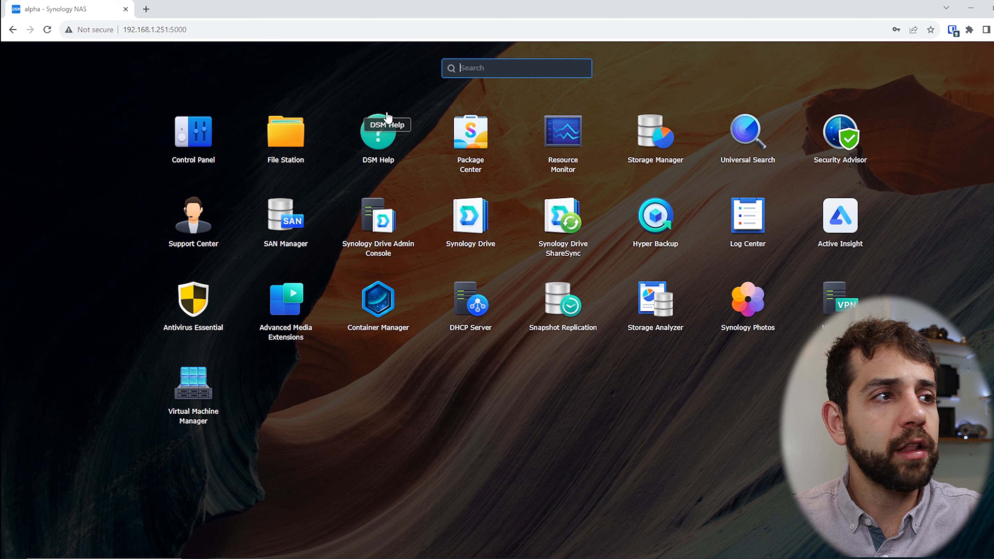
left_click(656, 230)
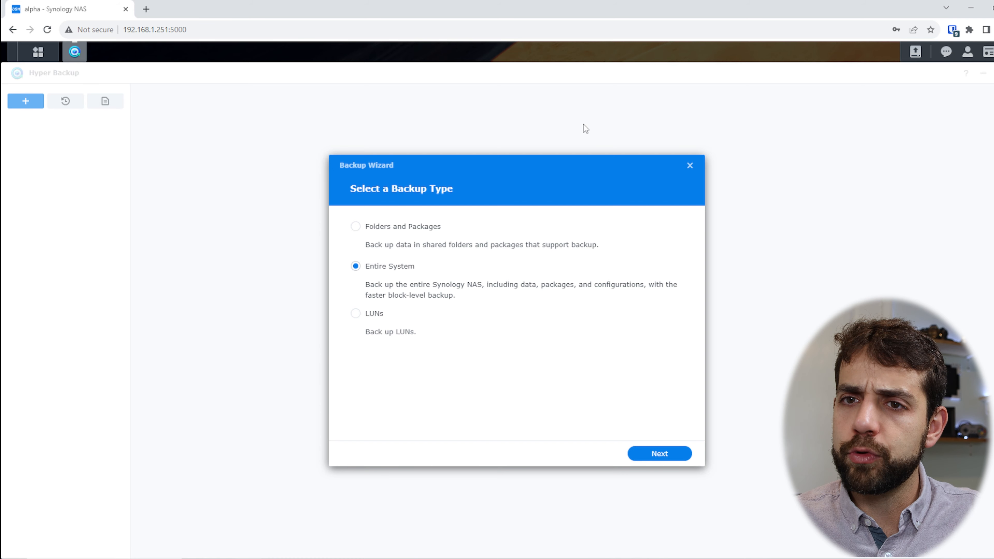
left_click(355, 227)
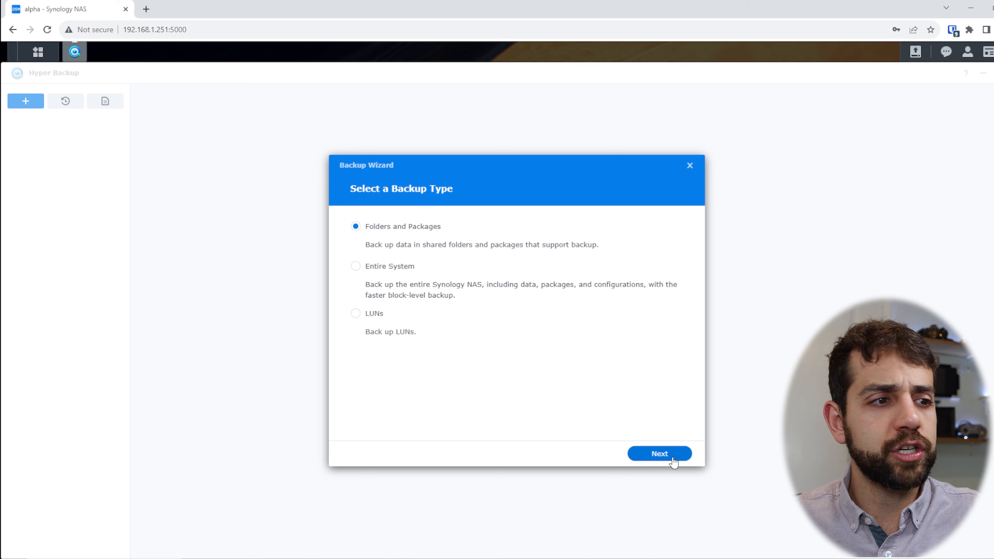
left_click(660, 455)
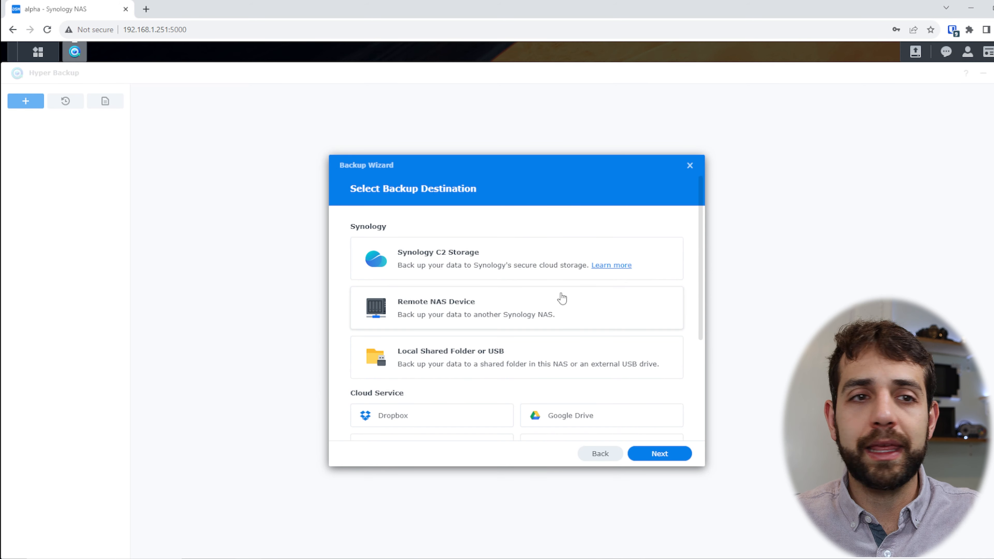
Choose Local Shared Folder or USB as the backup destination and accept Multiple versions as the version type
scroll(557, 294, "down", 2)
scroll(608, 360, "up", 2)
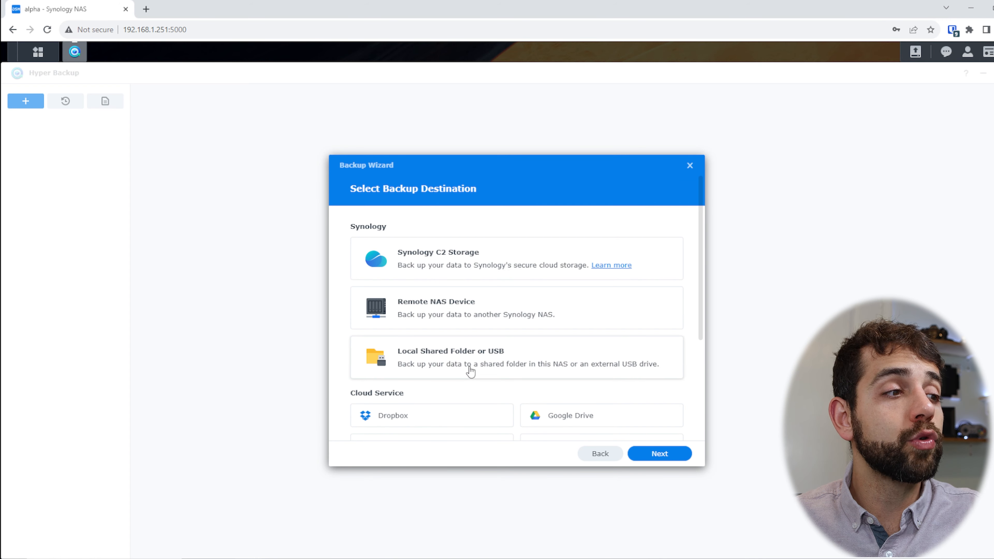
left_click(487, 366)
left_click(688, 455)
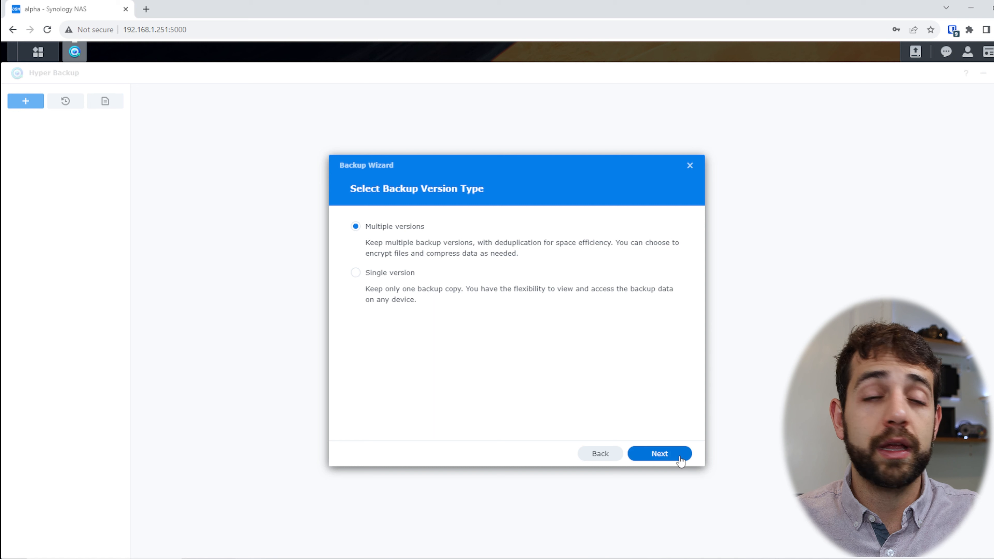
left_click(665, 450)
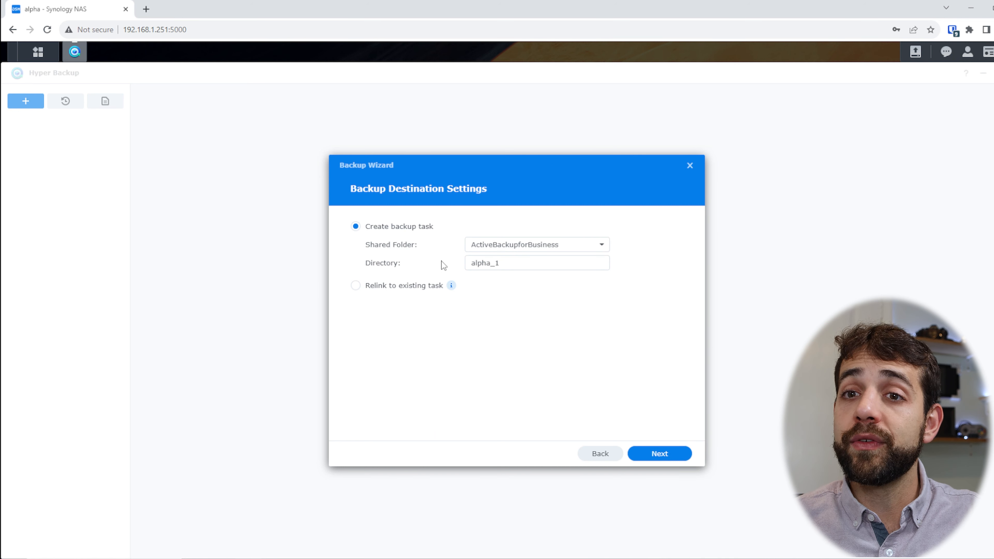
Set the destination shared folder to usbshare1 with the directory alpha_1 for the new backup task
left_click(487, 247)
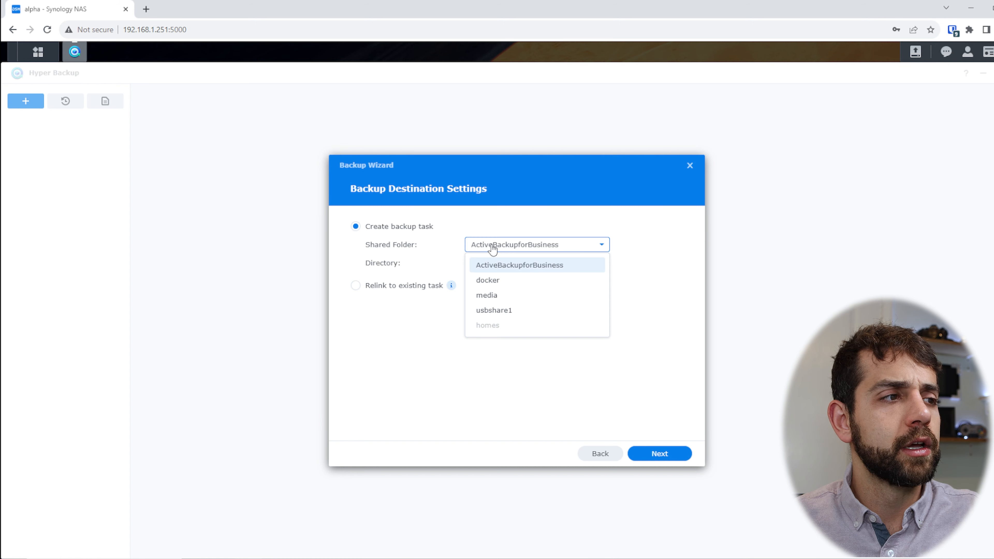
left_click(511, 314)
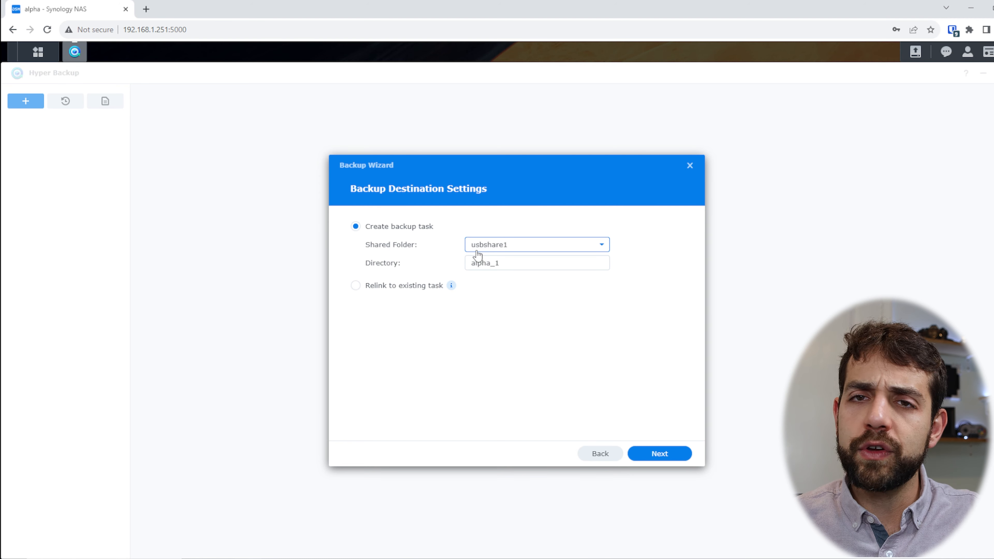
left_click_drag(504, 265, 455, 267)
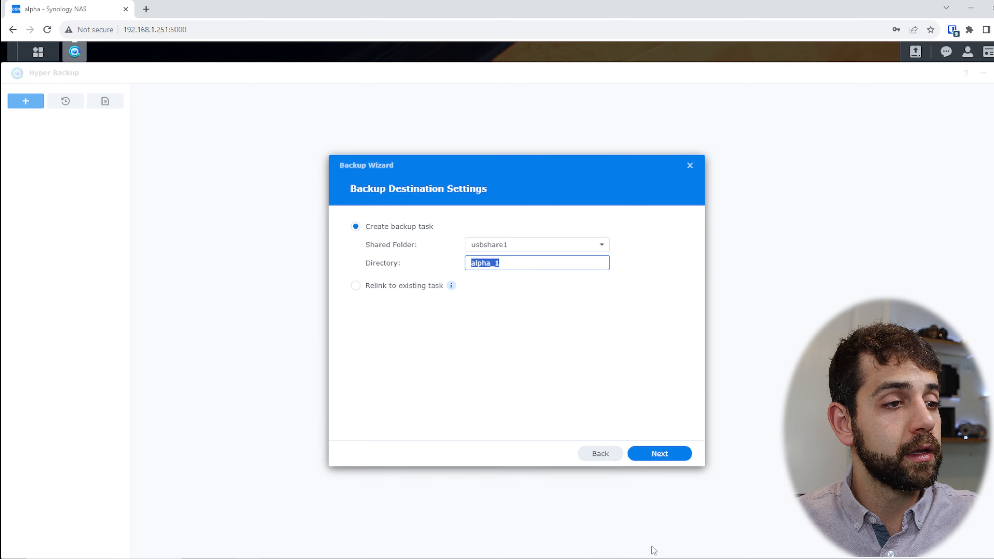
left_click(665, 455)
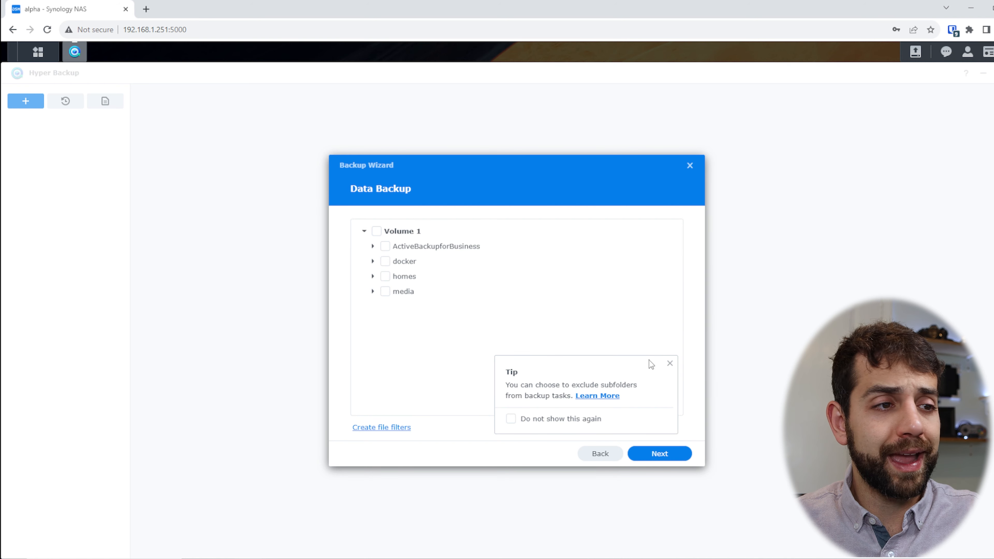
Dismiss the subfolder tip and select only the ActiveBackupforBusiness folder on Volume 1 for data backup
left_click(670, 364)
left_click(377, 231)
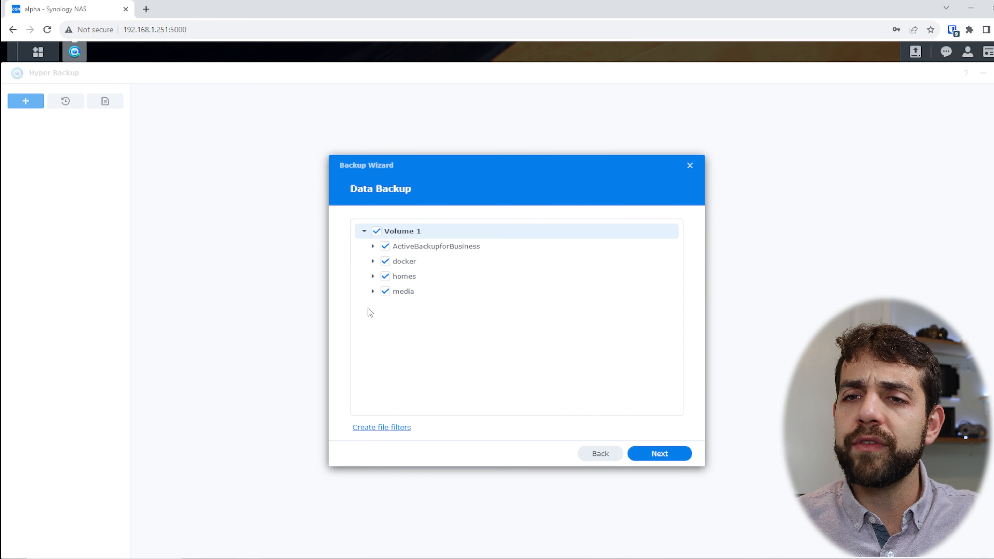
left_click(376, 231)
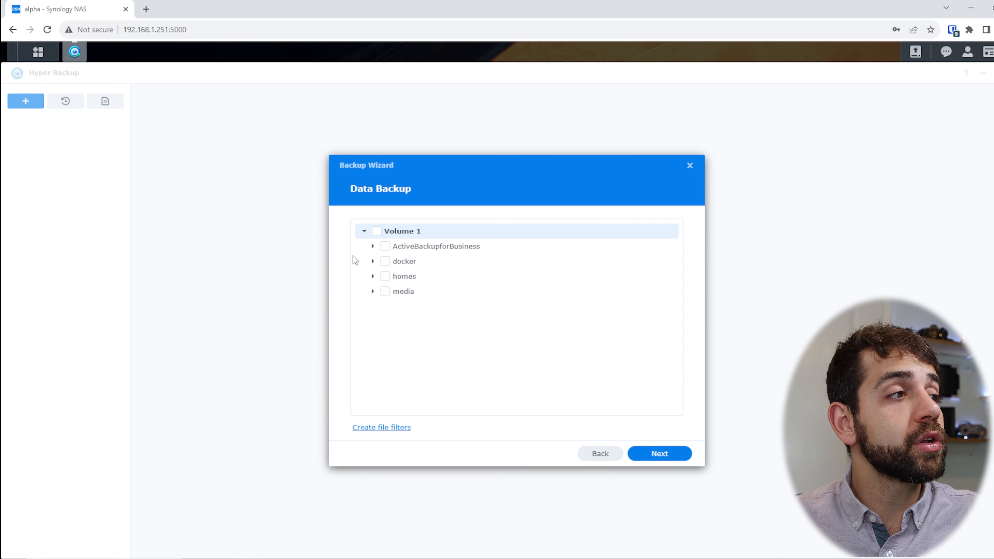
left_click(385, 247)
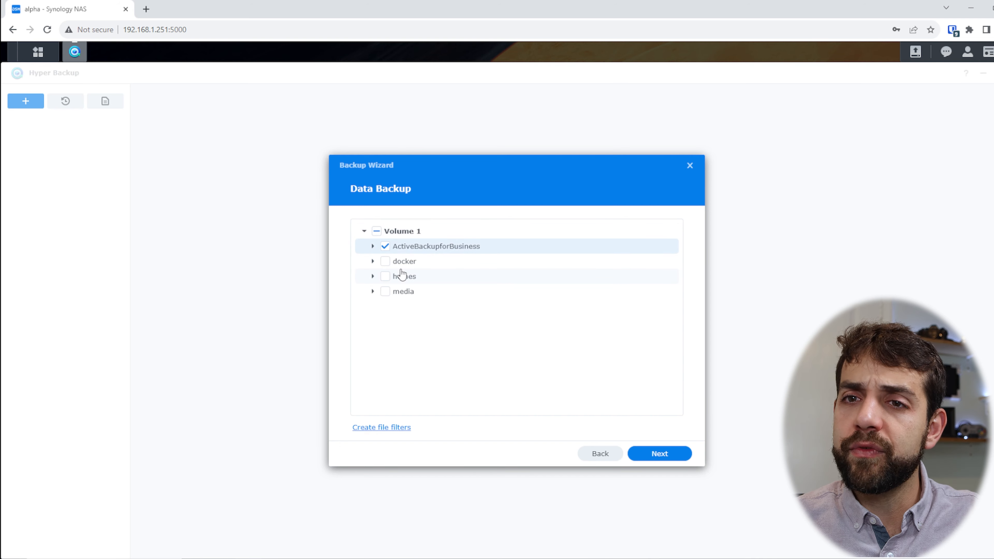
left_click(682, 458)
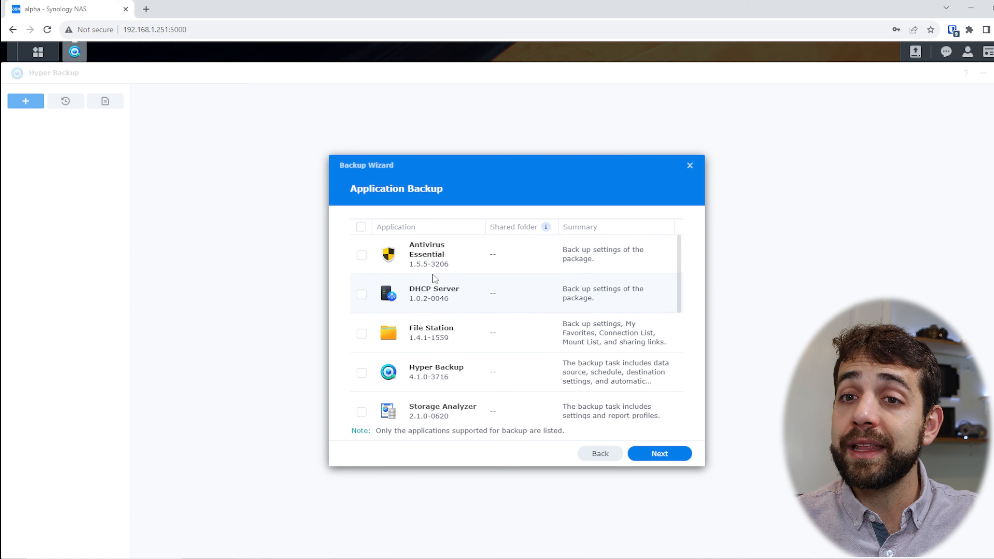
Include only VPN Server in the application backup and continue to the backup settings
scroll(455, 331, "down", 6)
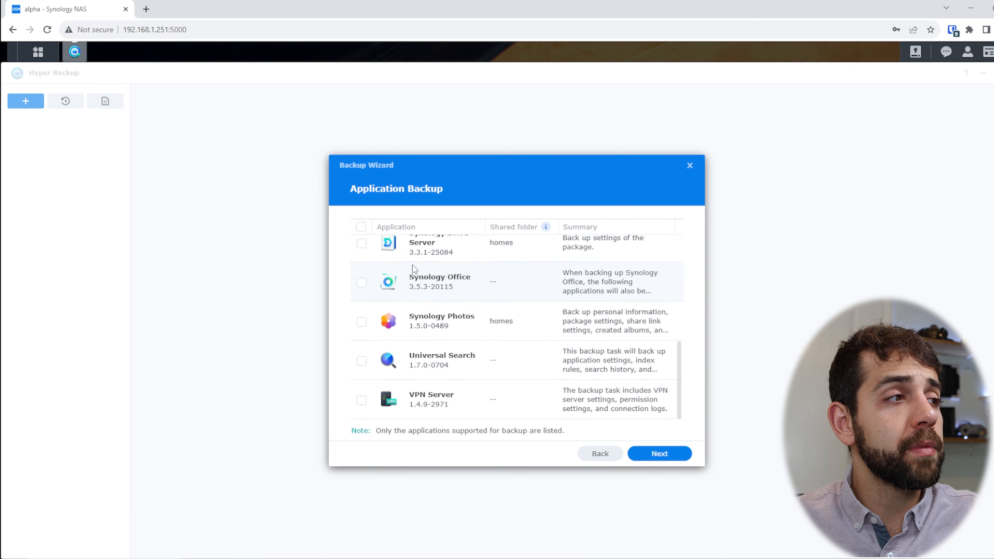
left_click(361, 227)
left_click(362, 227)
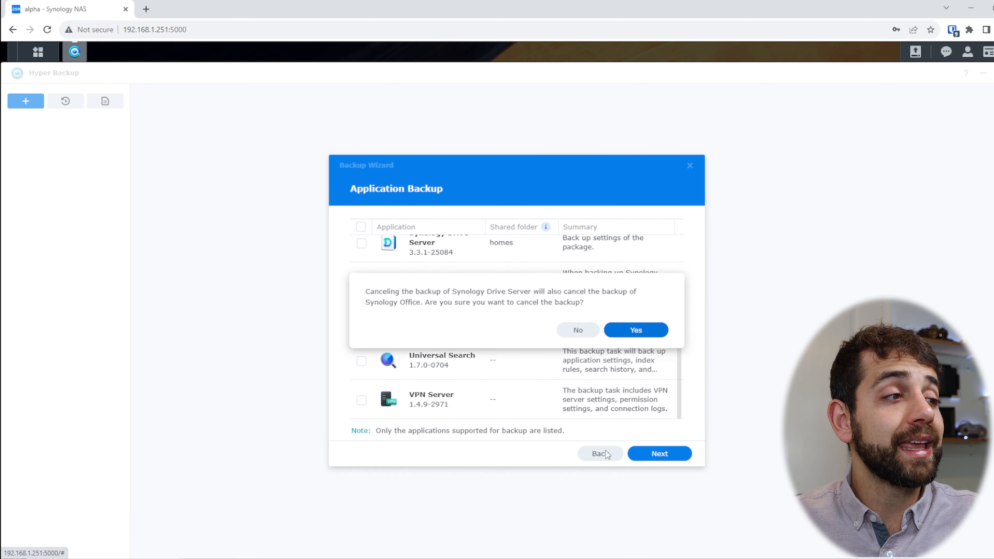
left_click(634, 330)
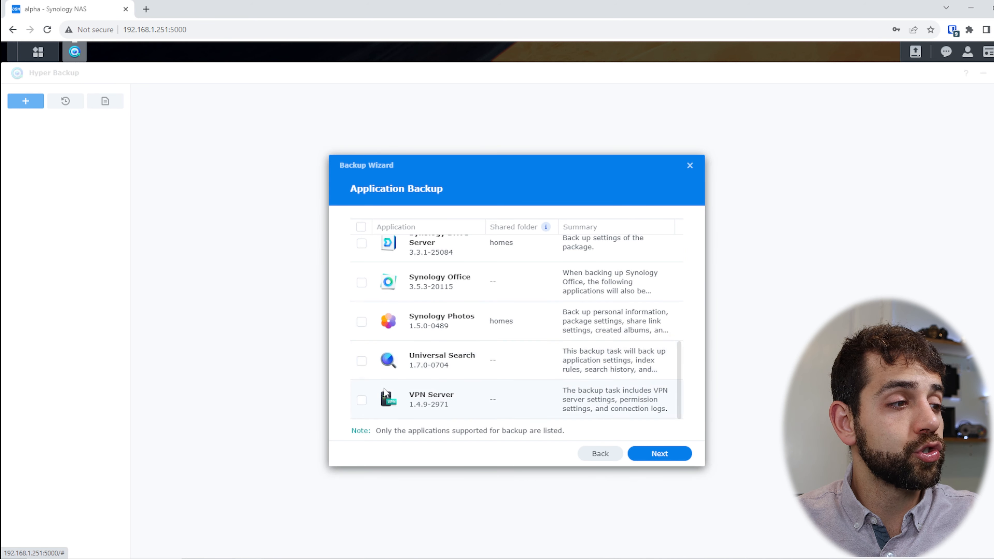
left_click(363, 399)
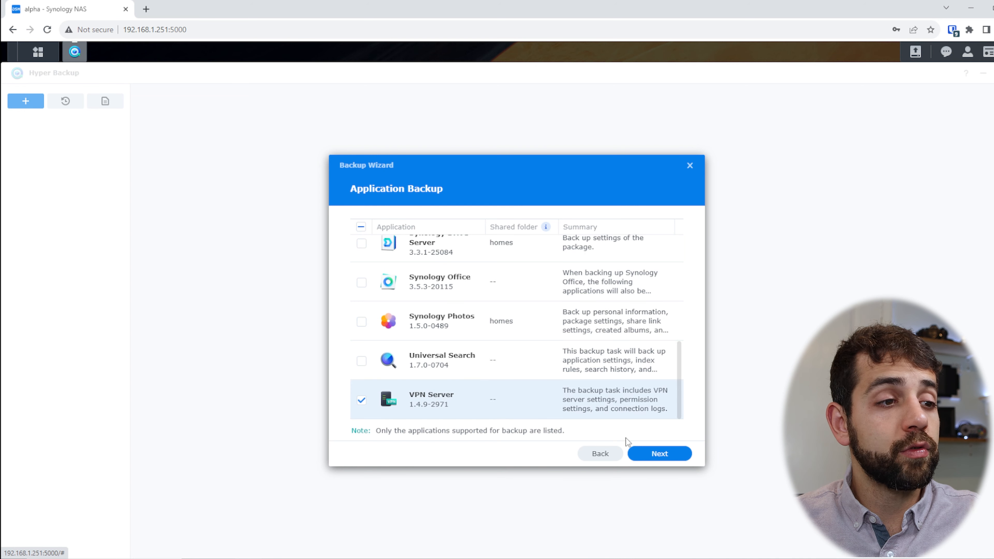
left_click(660, 453)
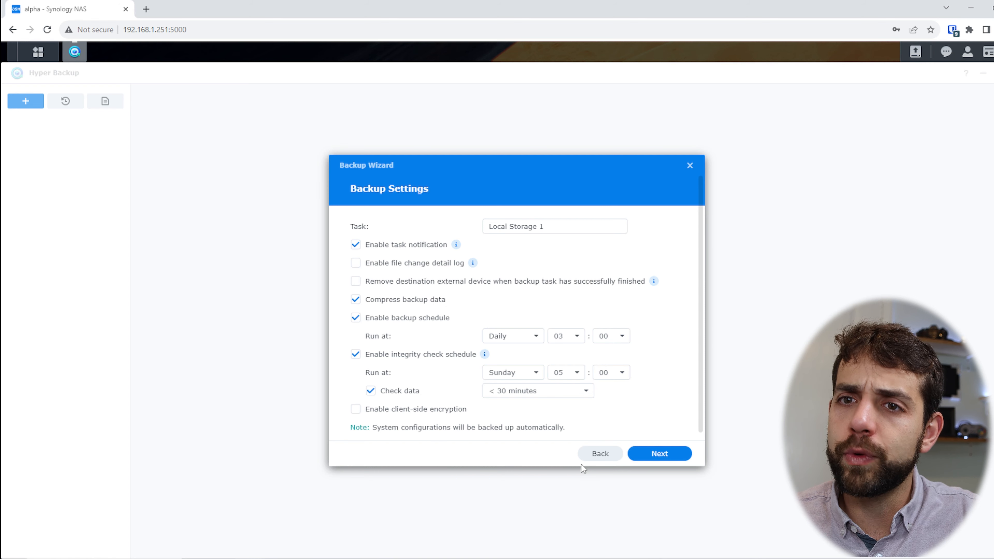
Enable the file change detail log for the Local Storage 1 backup task
left_click_drag(569, 226, 517, 226)
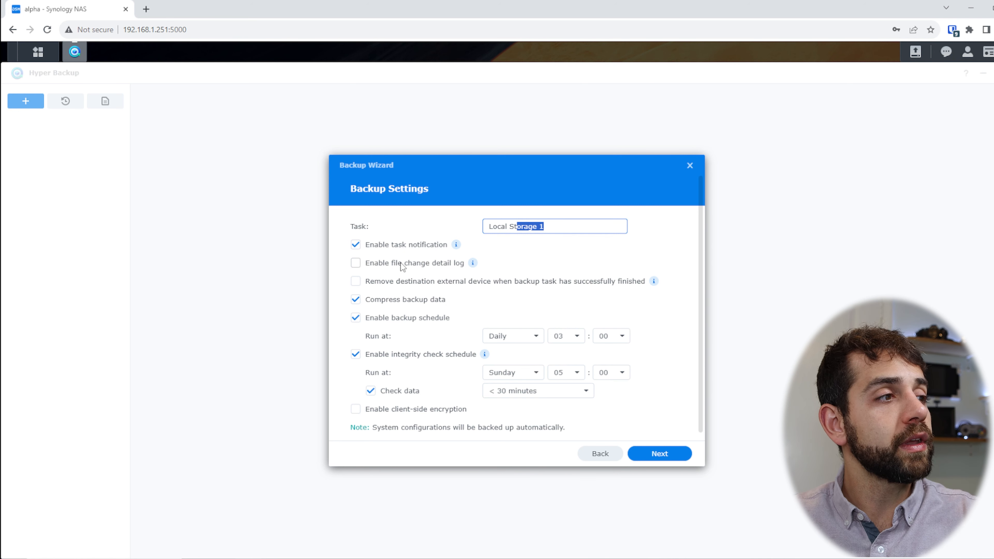
left_click(450, 267)
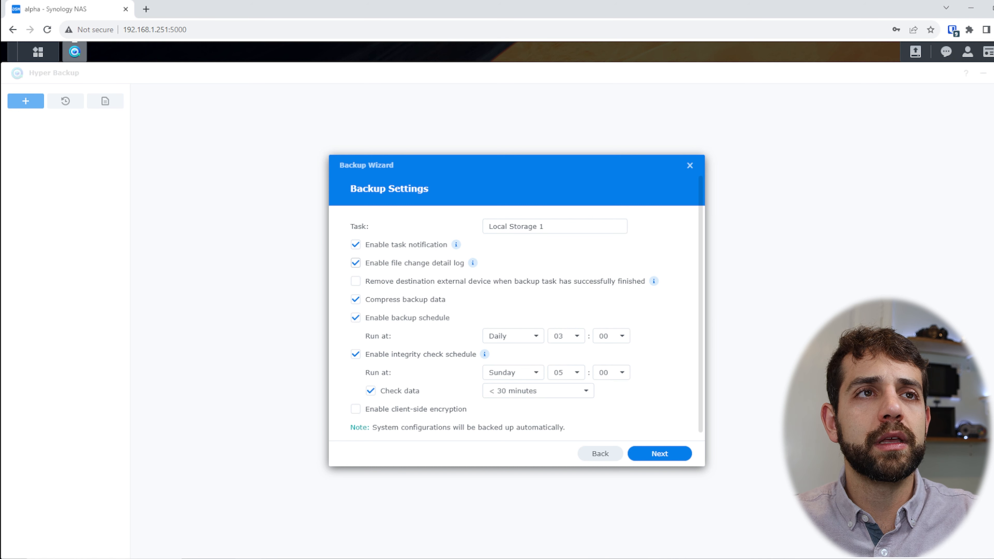
Check the external device's eject option and the weekday choices for the integrity check schedule
left_click(916, 51)
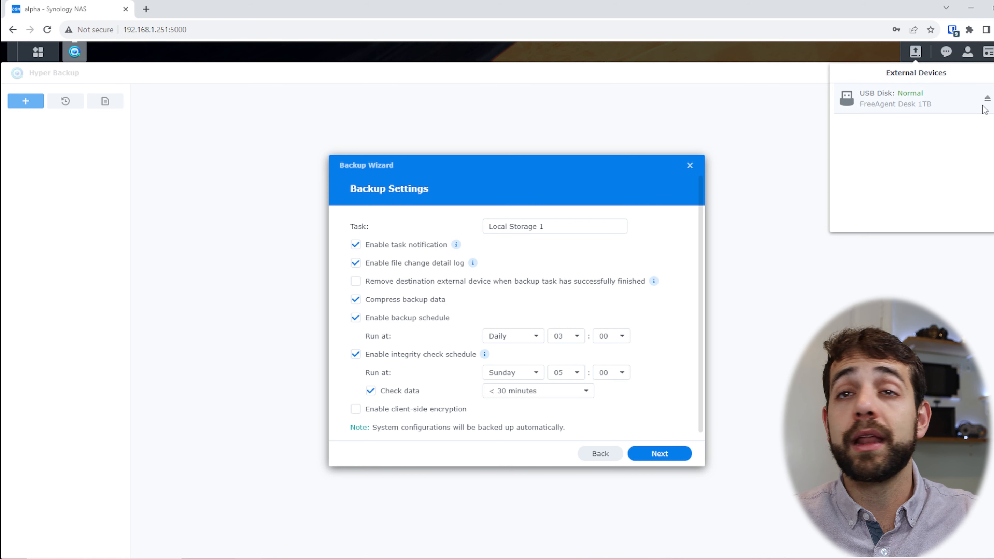
left_click(685, 330)
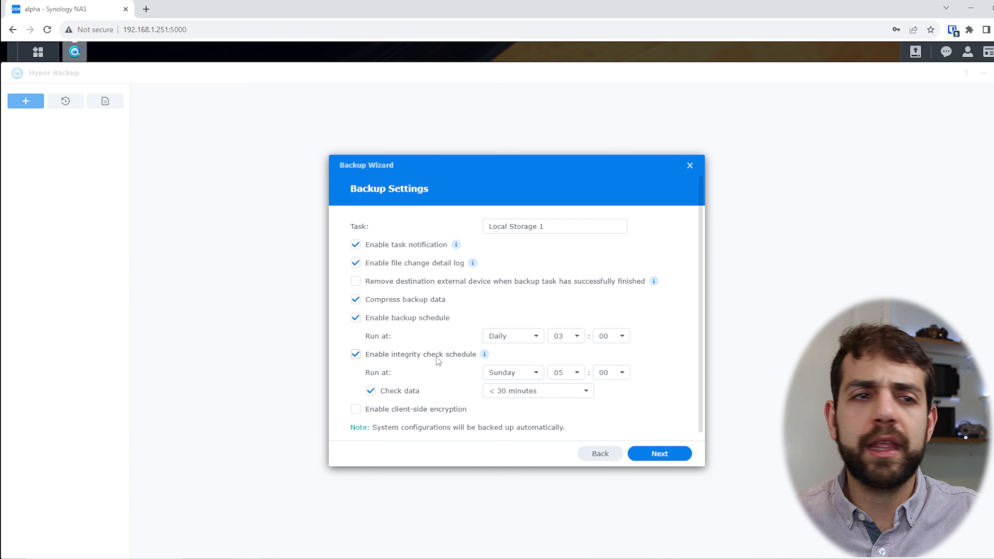
left_click(533, 374)
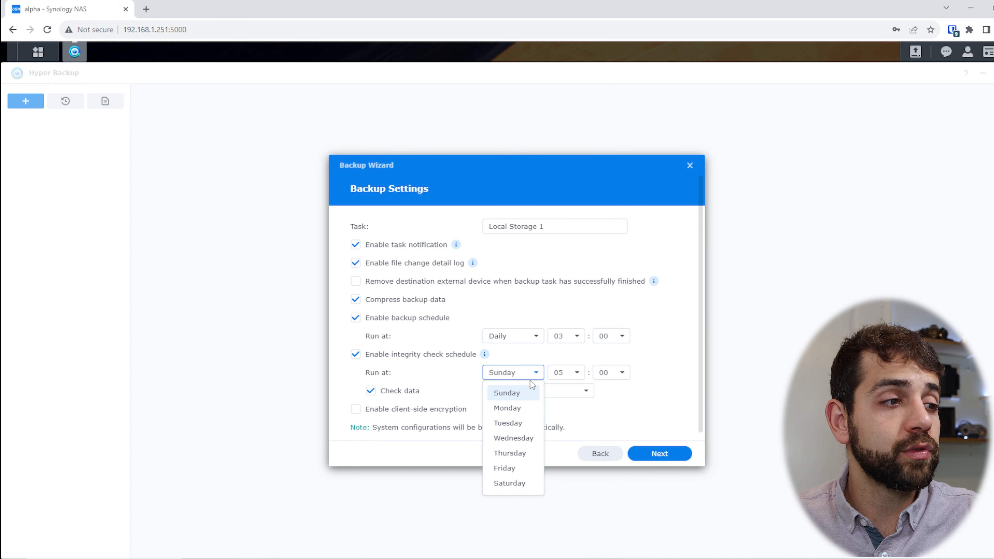
left_click(638, 421)
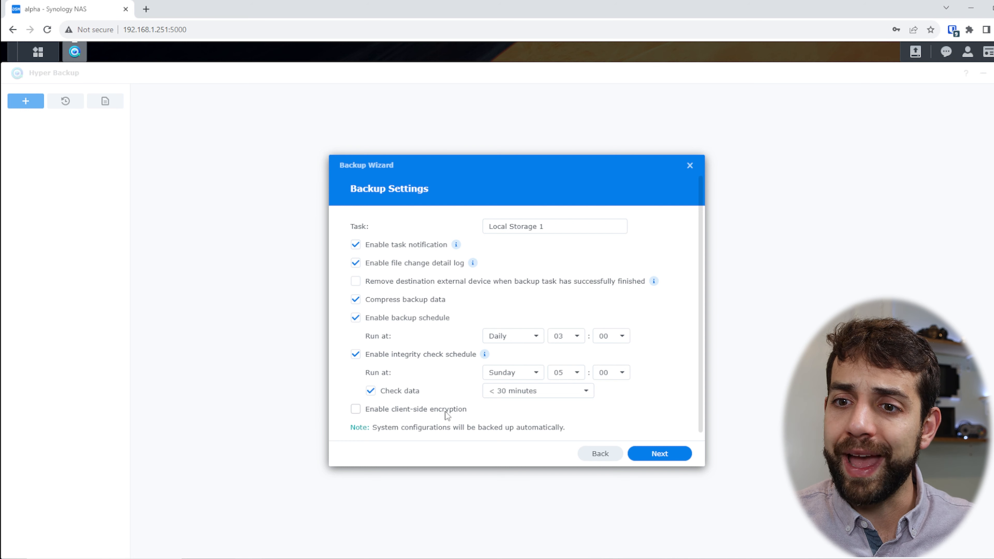
Continue to the rotation settings and set the maximum number of kept versions to 30
left_click(660, 455)
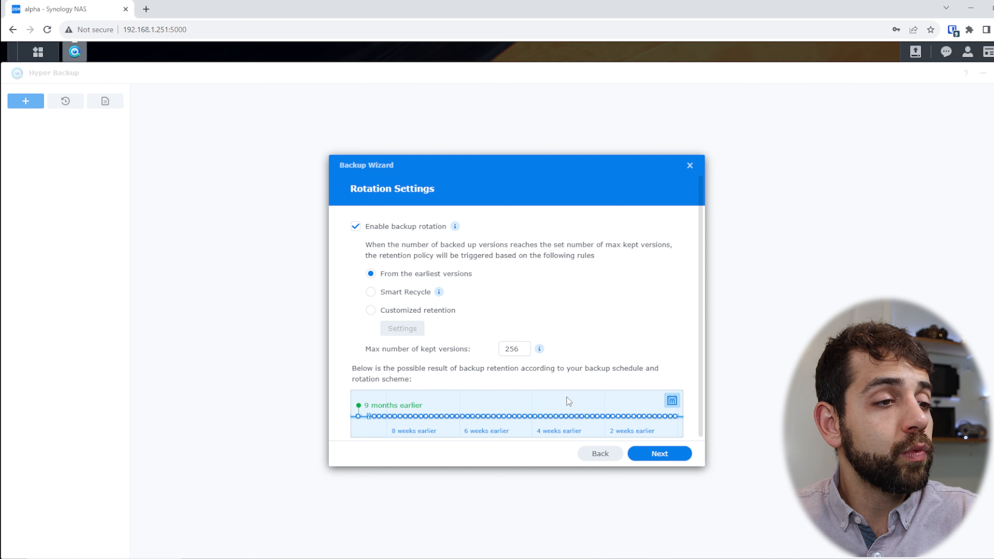
left_click_drag(523, 349, 427, 333)
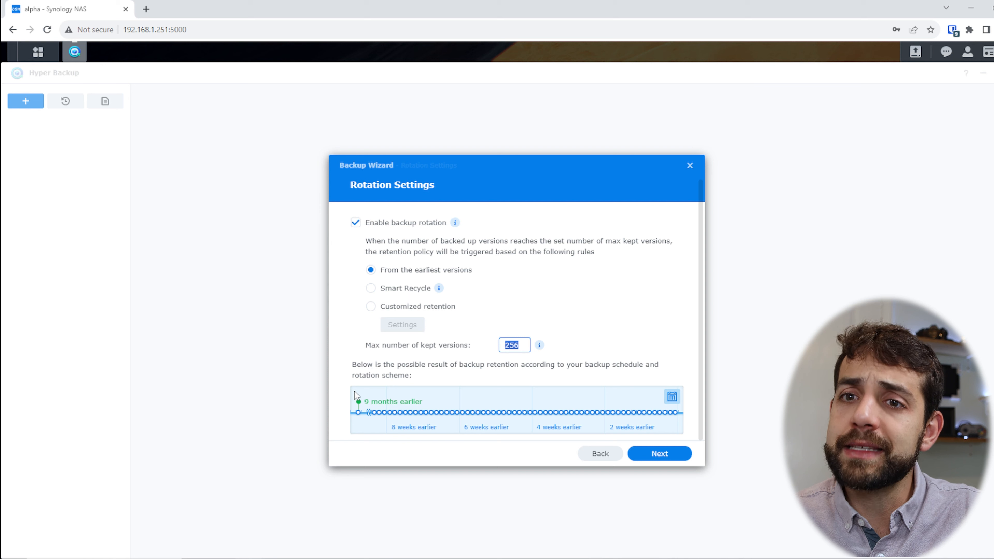
double_click(511, 345)
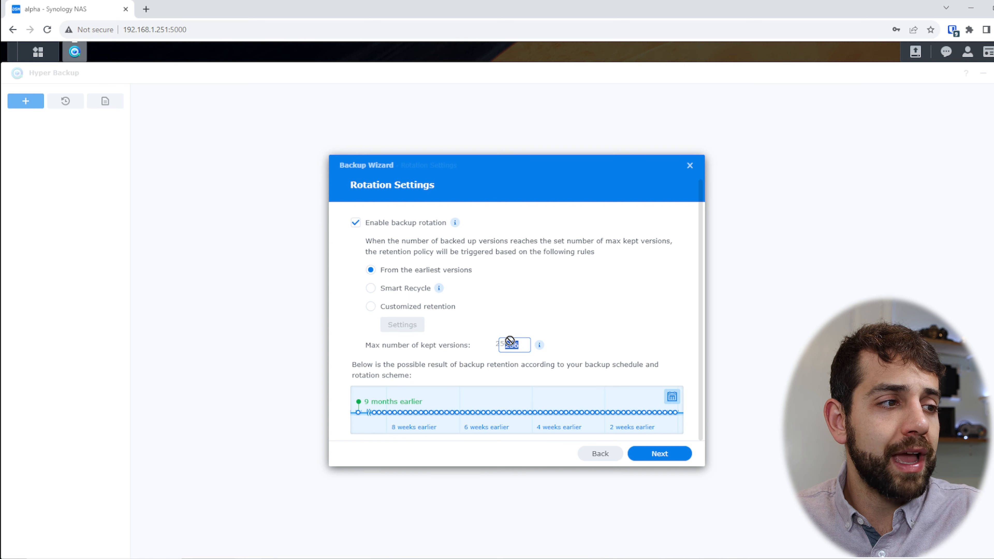
type("30")
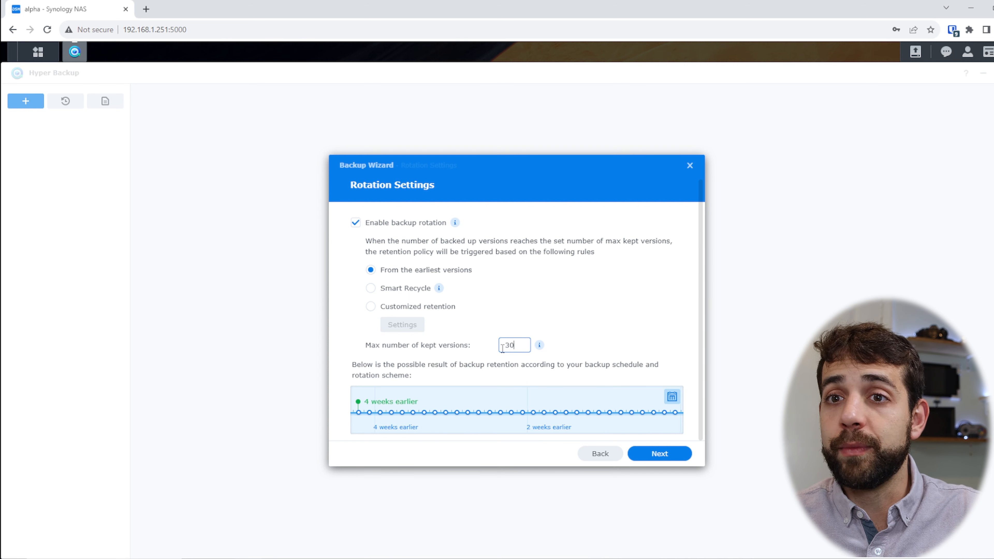
Set the maximum number of kept versions to 256 and select Smart Recycle as the rotation rule
key("ctrl+a")
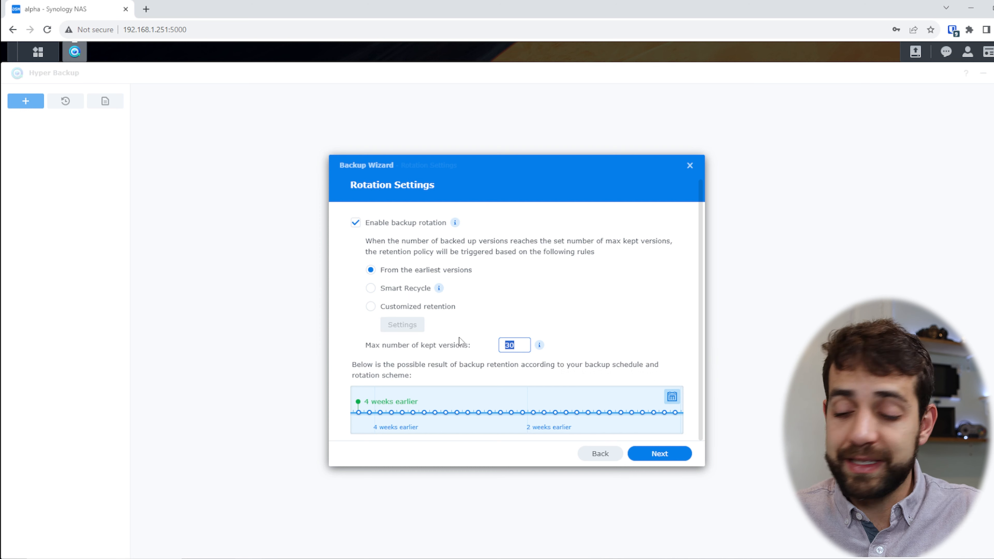
type("256")
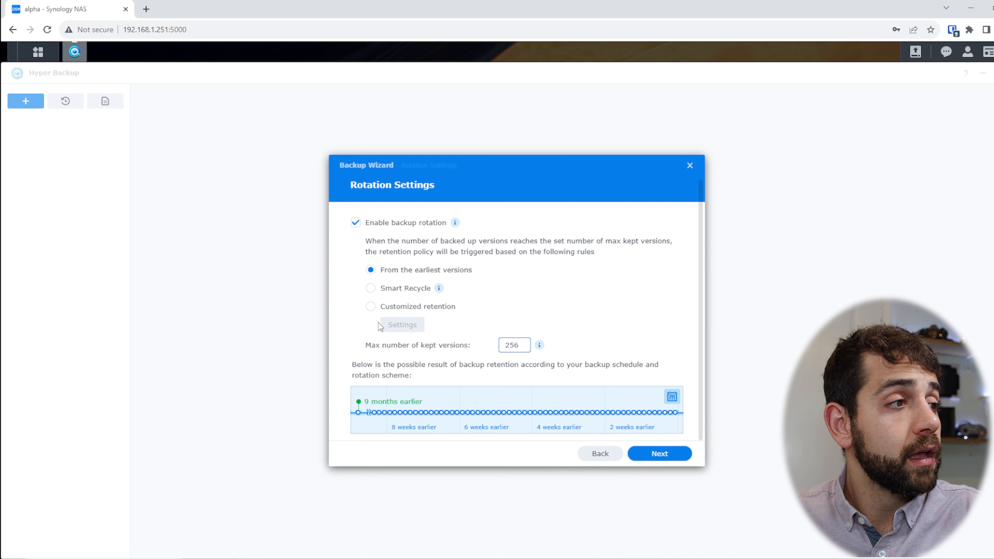
left_click(423, 289)
mouse_move(434, 295)
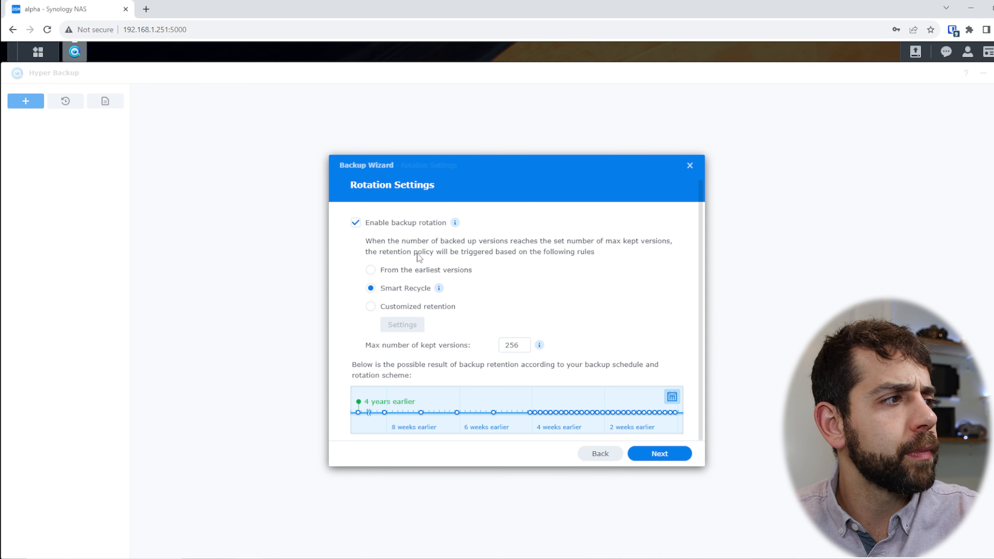
Compare the retention timelines of the From the earliest versions and Smart Recycle rules, ending on Smart Recycle
left_click(410, 272)
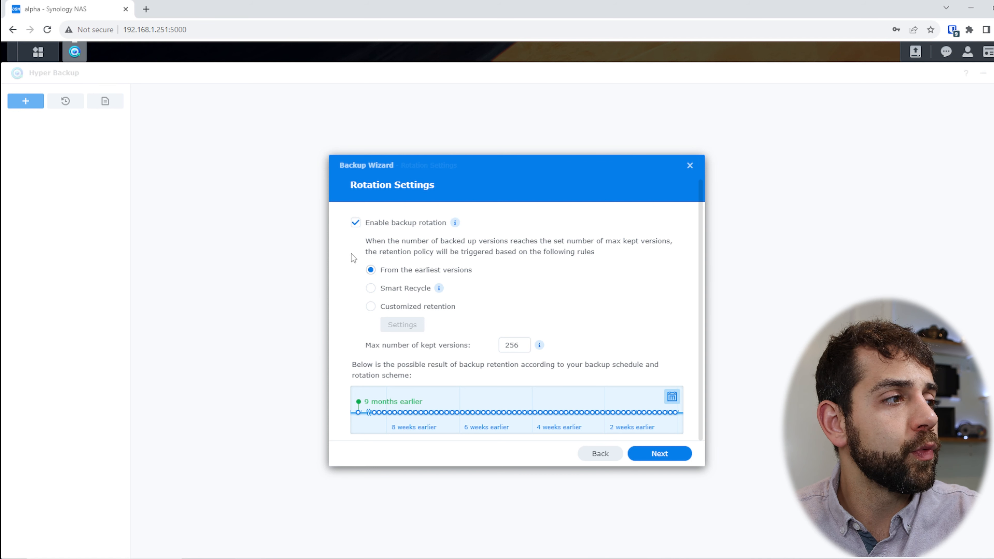
left_click(400, 290)
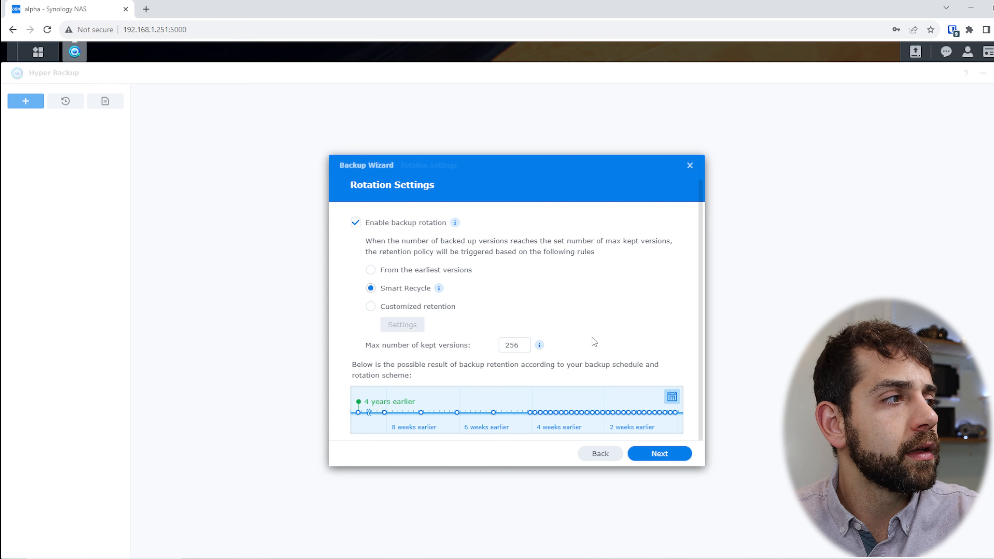
left_click(448, 270)
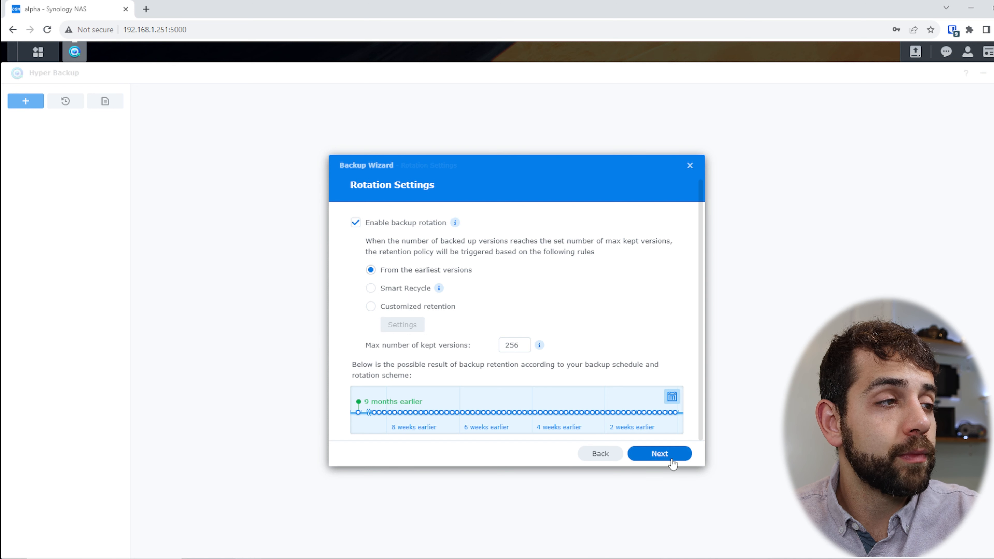
left_click(382, 289)
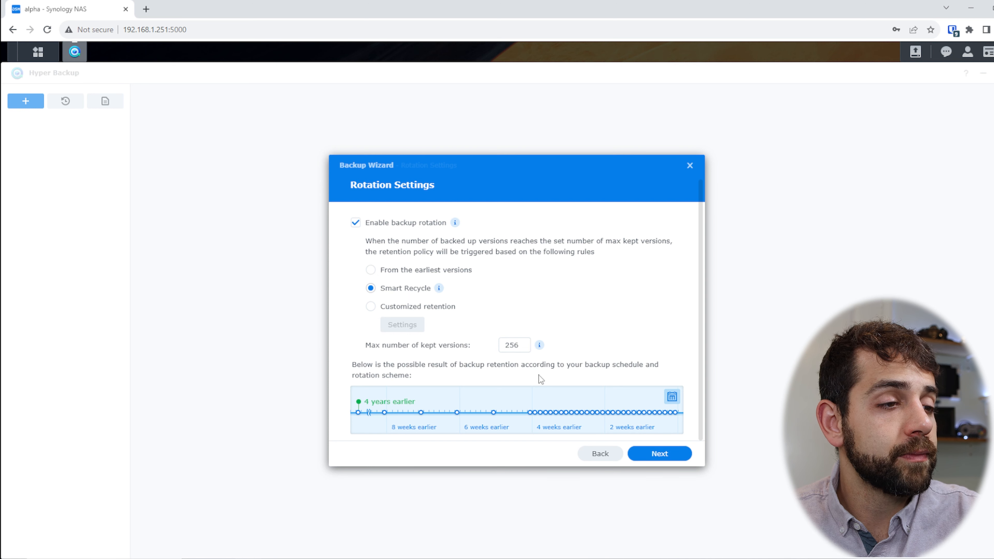
Accept the rotation settings, finish creating the Local Storage 1 task and run its first backup immediately
left_click(631, 452)
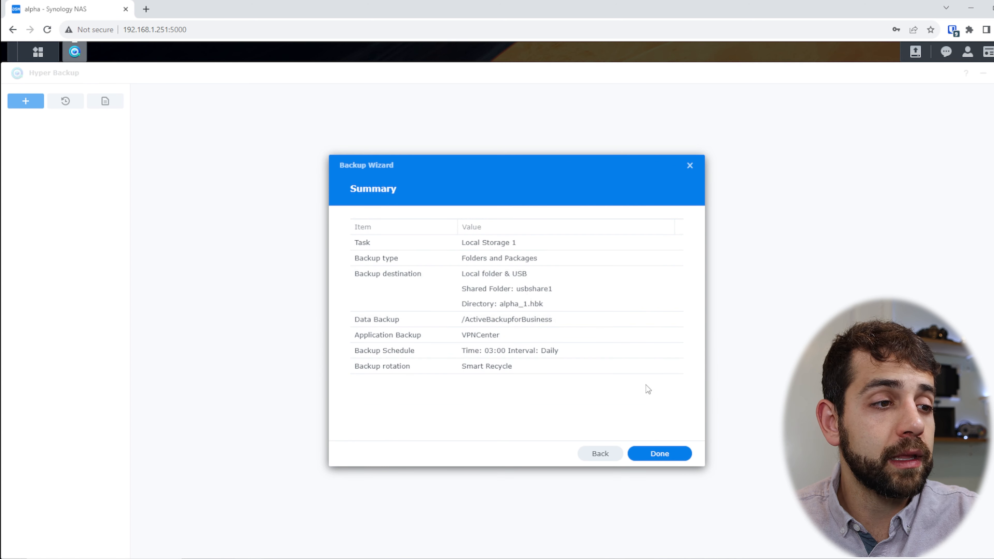
left_click(656, 453)
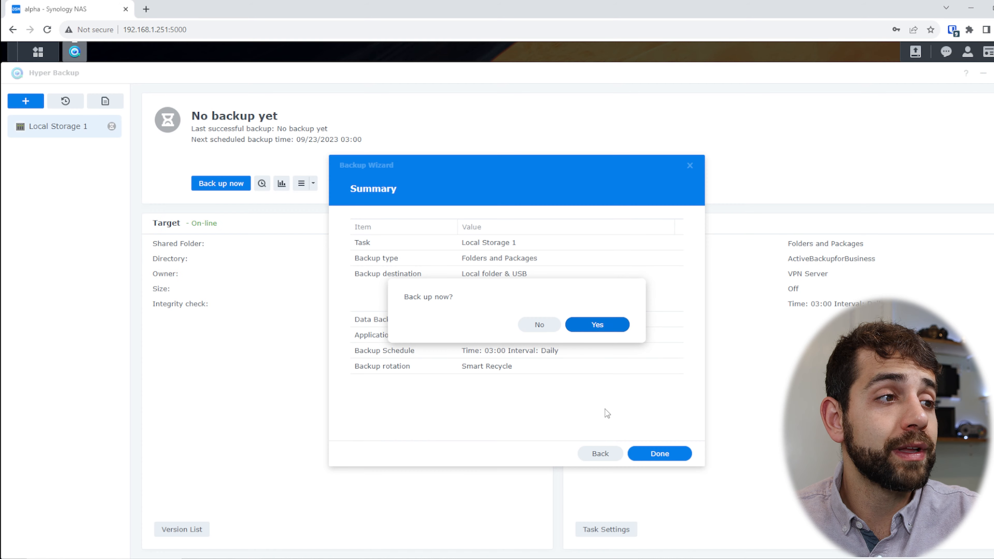
left_click(602, 325)
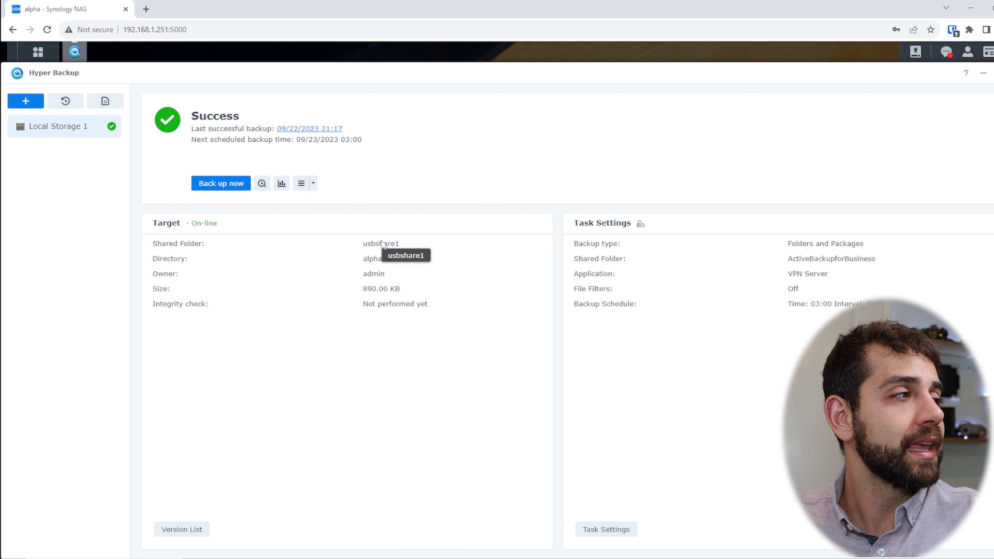
Review the folder and rotation settings of the Local Storage 1 task and close them without saving
left_click(313, 183)
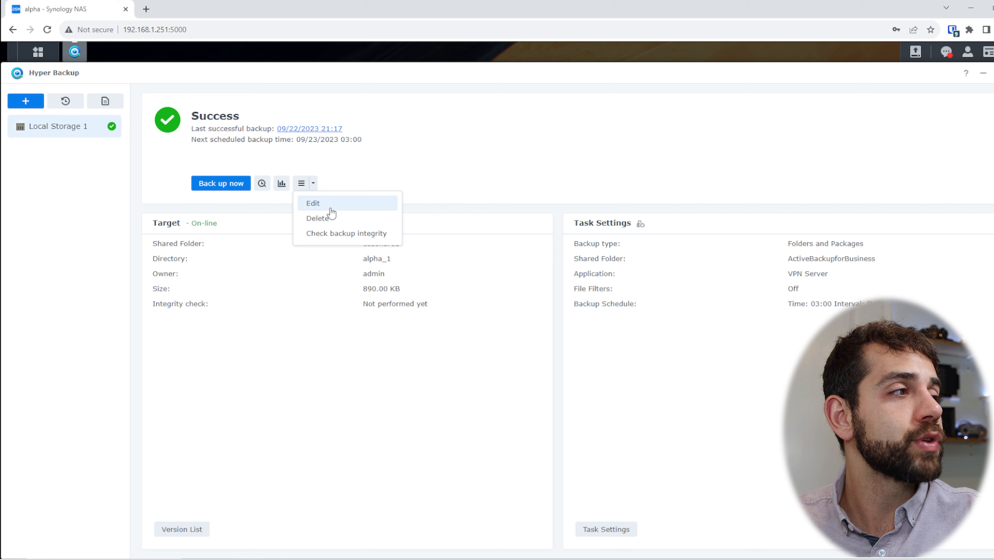
left_click(334, 207)
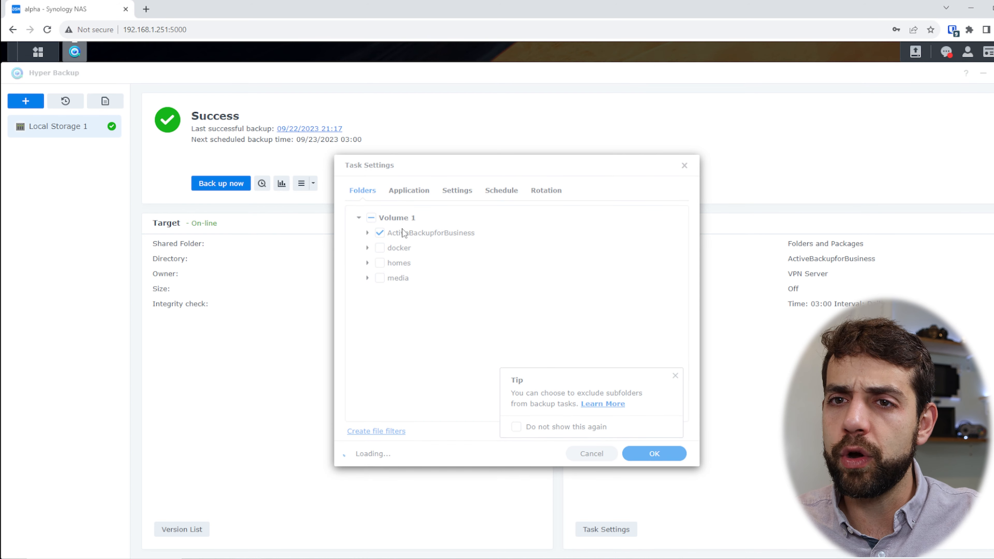
left_click(681, 373)
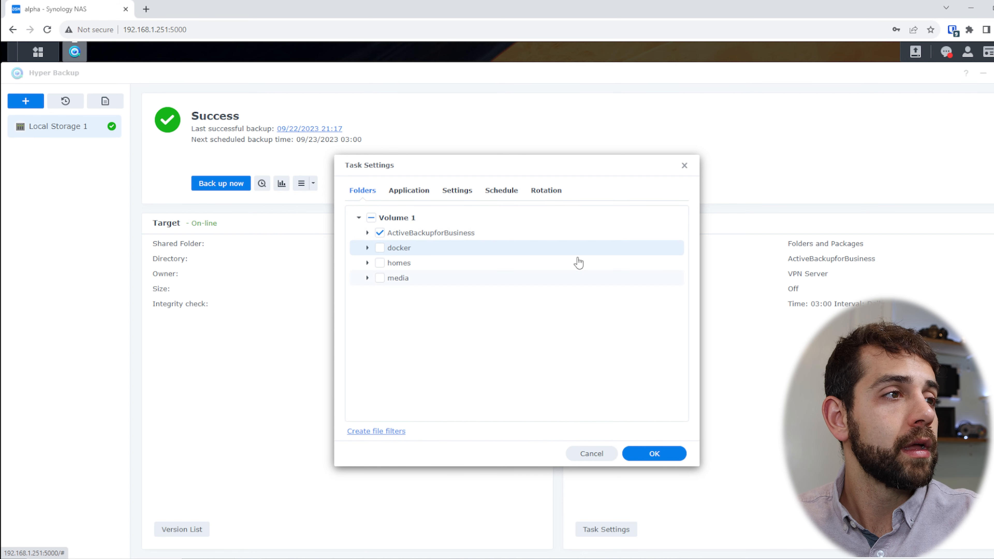
left_click(546, 190)
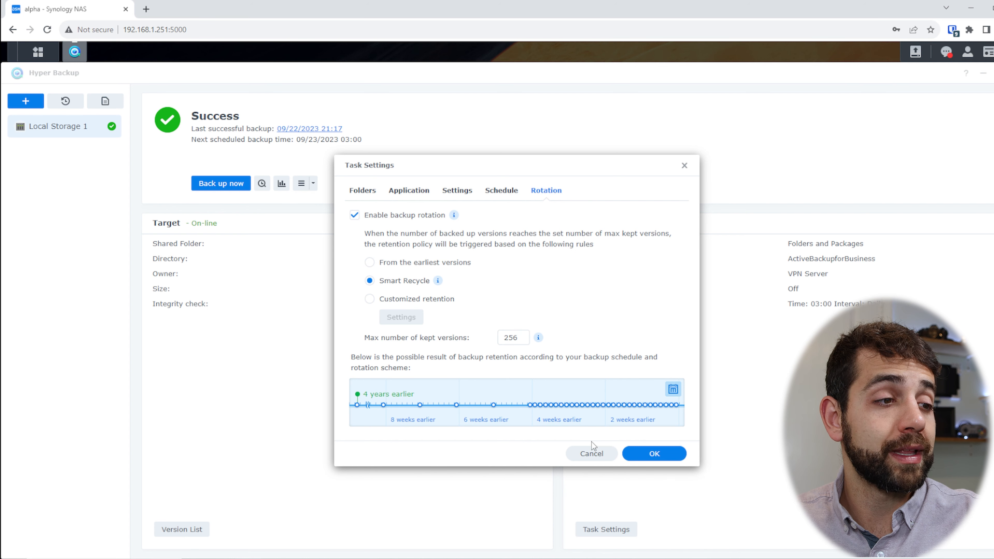
left_click(591, 454)
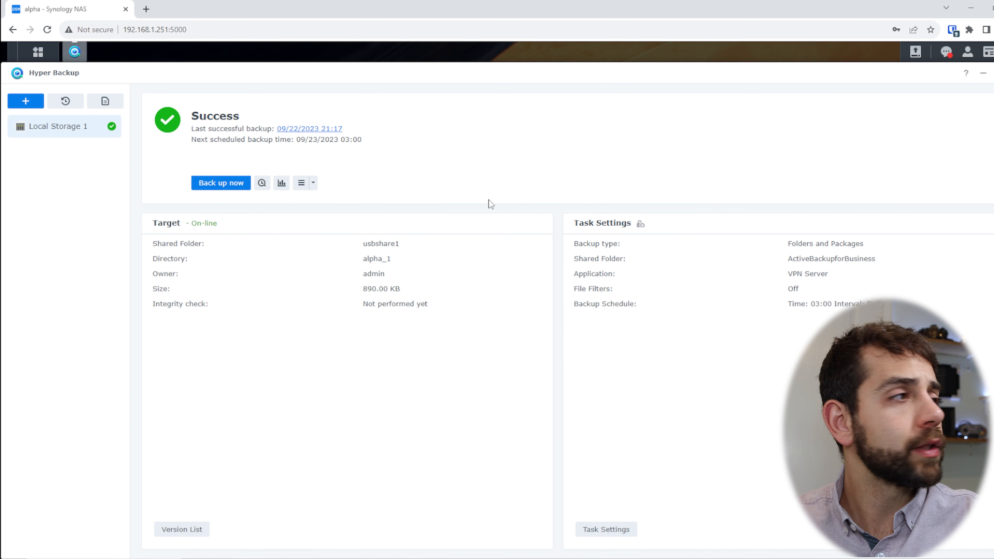
Open the version explorer of the Local Storage 1 task to browse its backed-up data
left_click(262, 183)
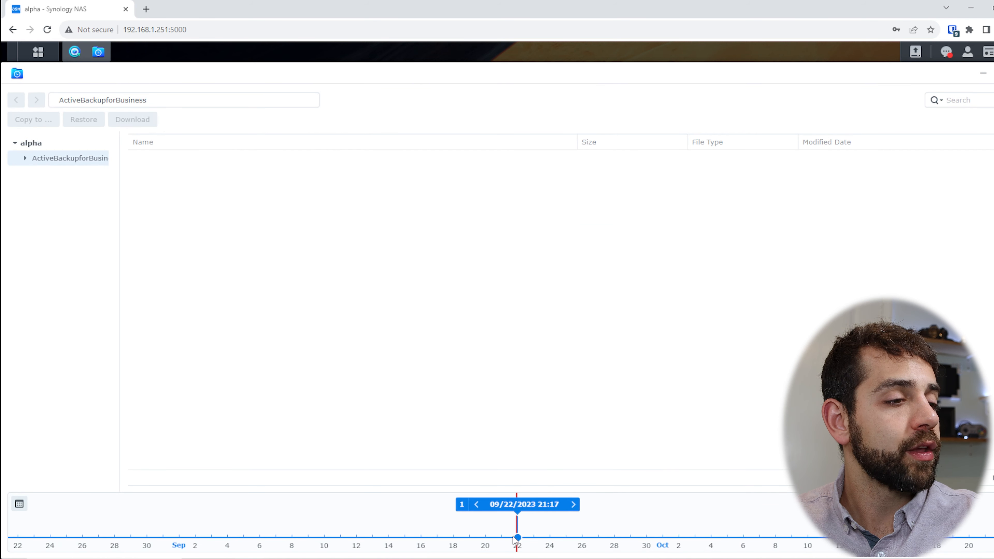